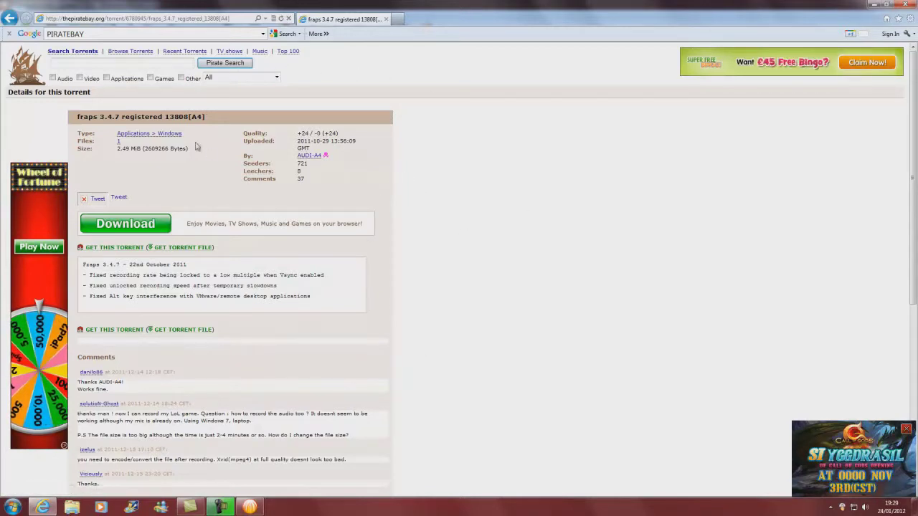
Step: Open the magnet link of the fraps 3.4.7 registered 13808[A4] torrent and allow the website to launch BitComet
left_click_drag(77, 117, 206, 118)
left_click(515, 235)
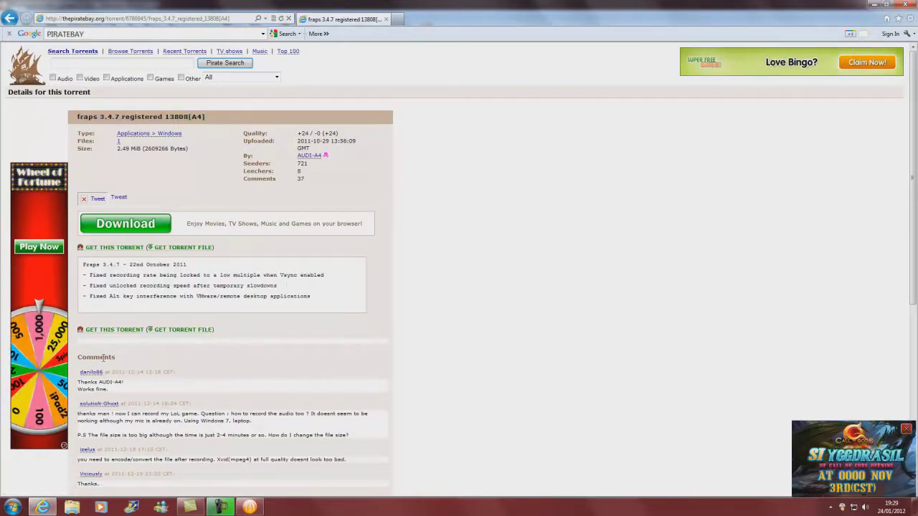
left_click(113, 248)
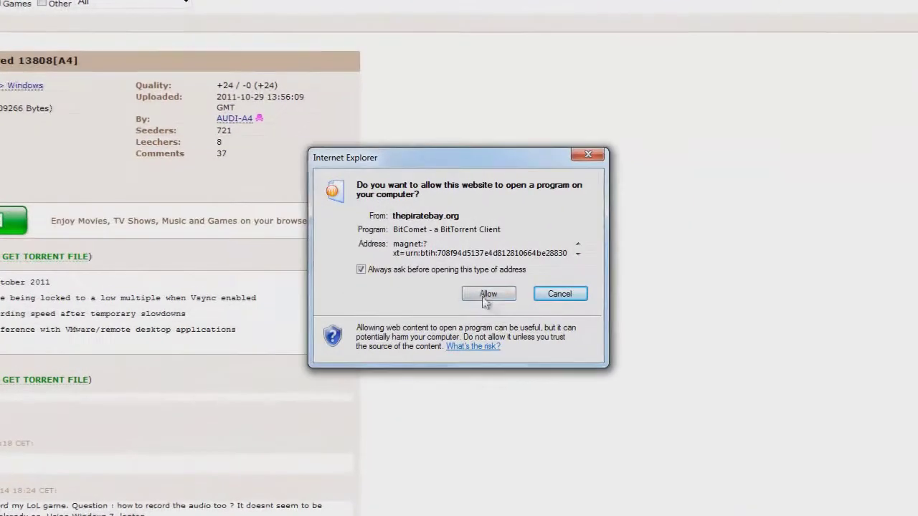
left_click(474, 282)
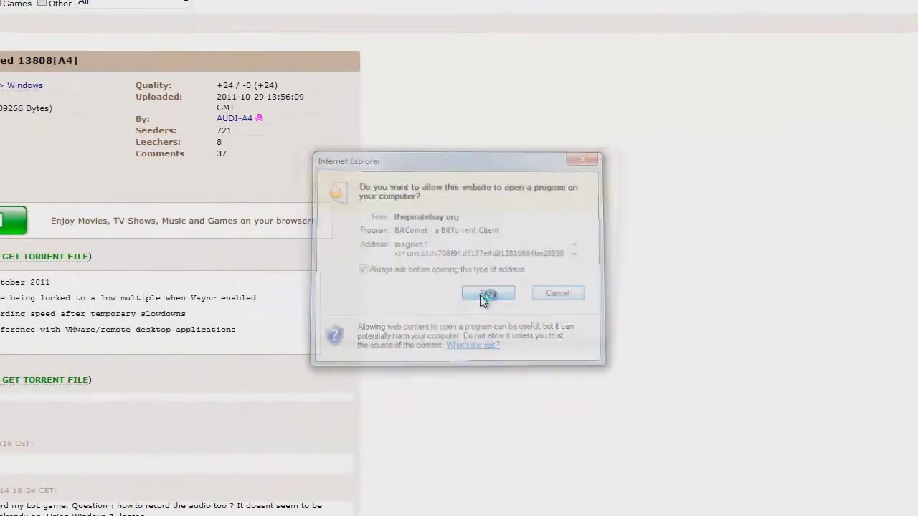
left_click(532, 335)
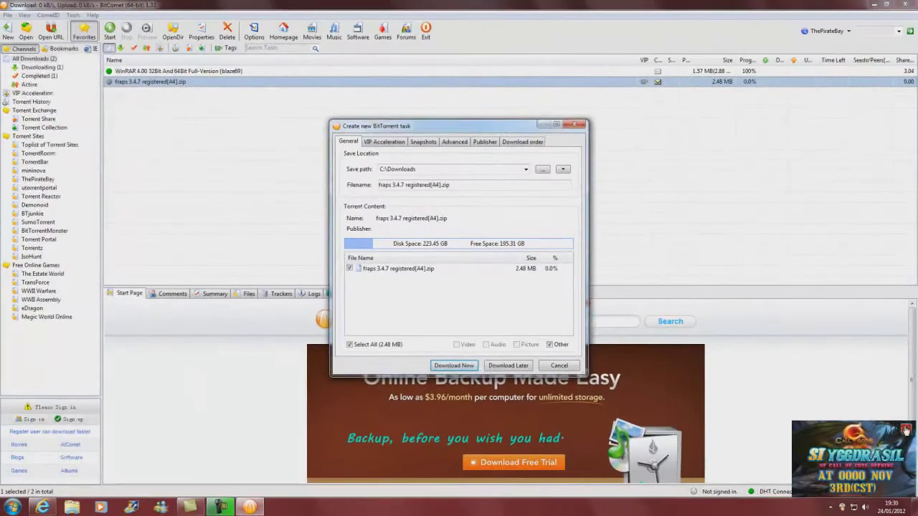
left_click(905, 429)
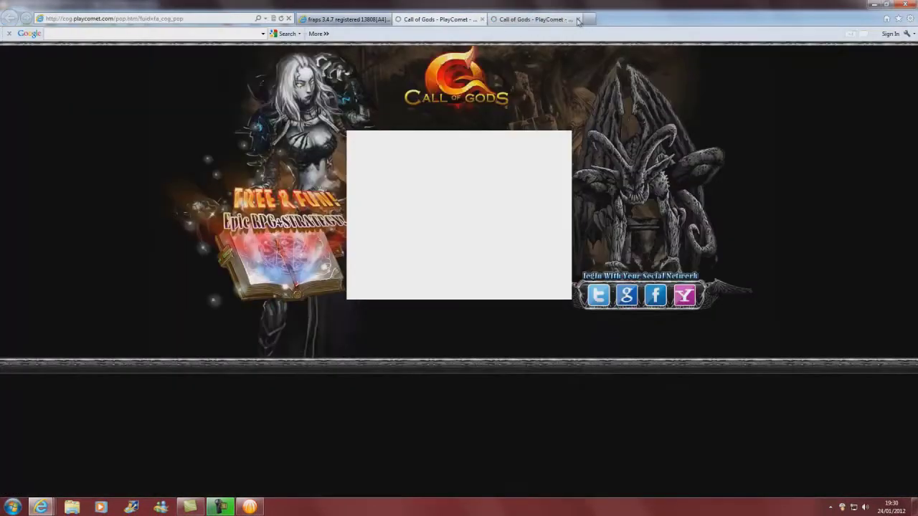
left_click(482, 19)
left_click(482, 19)
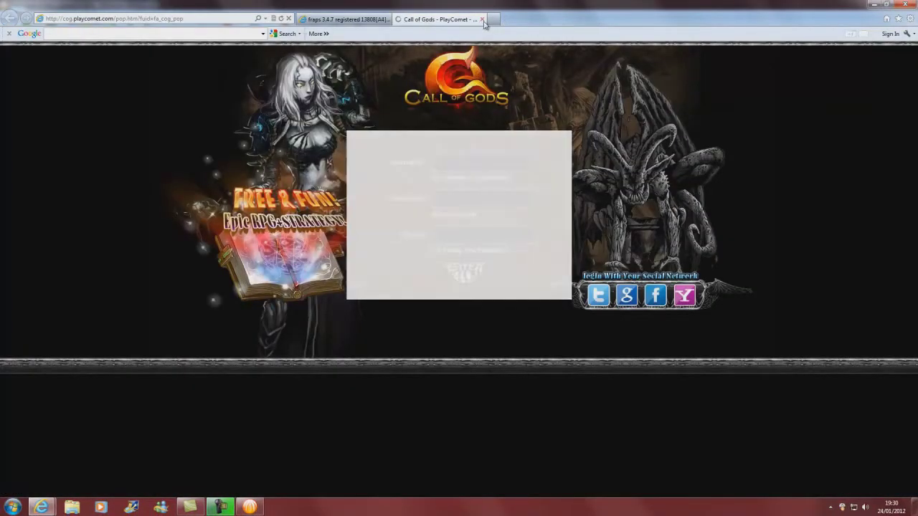
Step: Switch to BitComet and start downloading fraps 3.4.7 registered[A4].zip to C:\Downloads
left_click(250, 507)
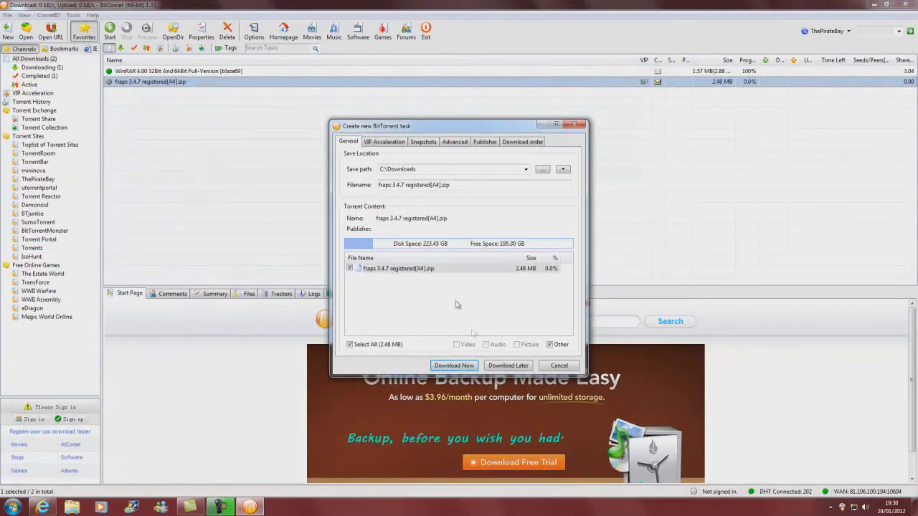
left_click(453, 365)
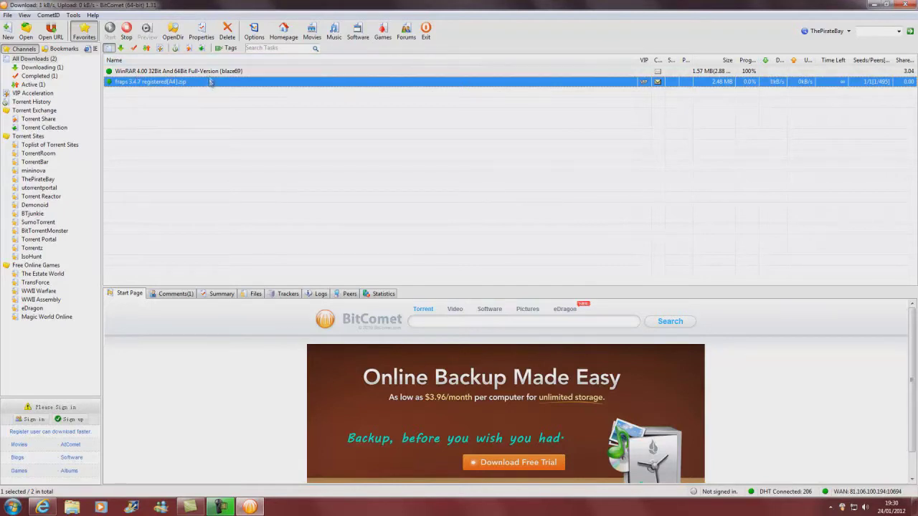
left_click(140, 72)
left_click(151, 83)
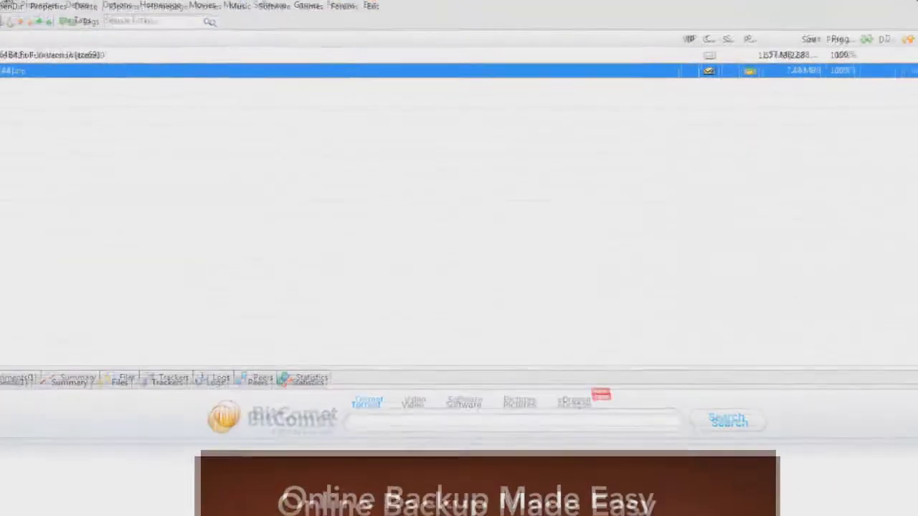
Step: Open the downloaded fraps 3.4.7 registered[A4] archive from the Downloads folder and run the application inside it
left_click(7, 6)
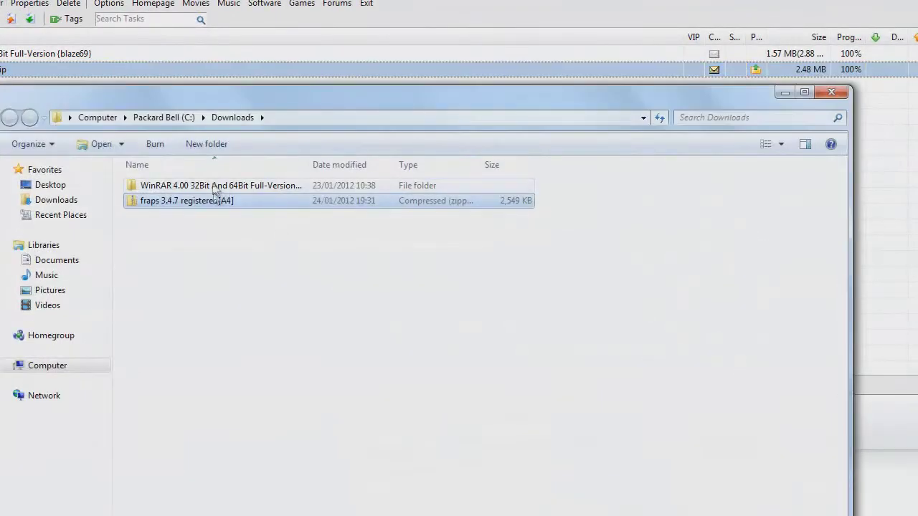
double_click(214, 199)
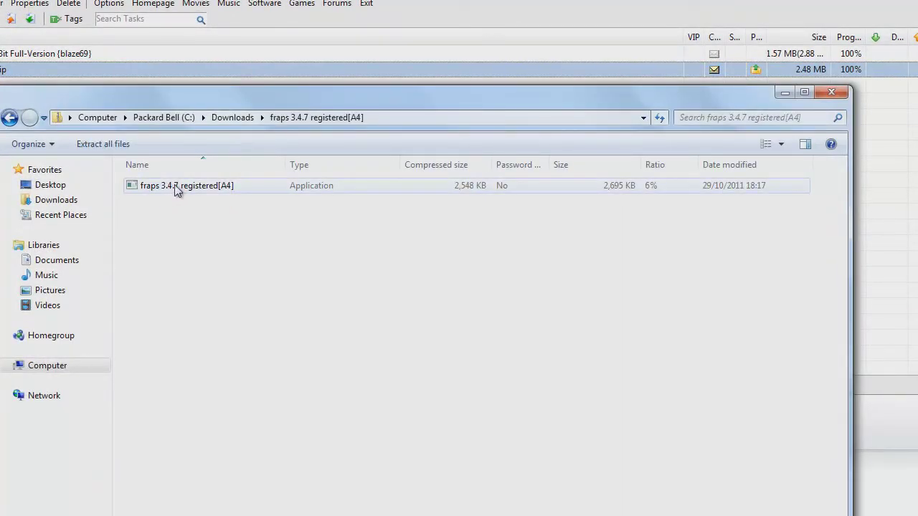
left_click(199, 186)
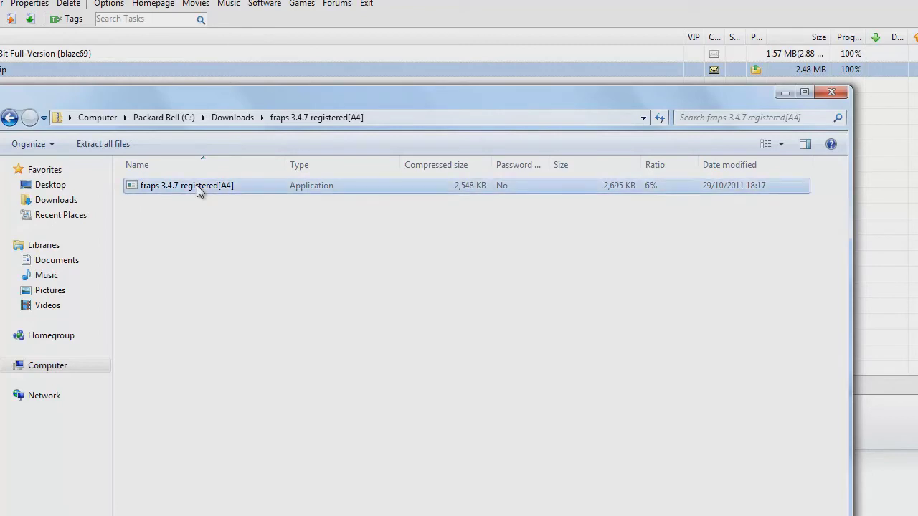
right_click(193, 186)
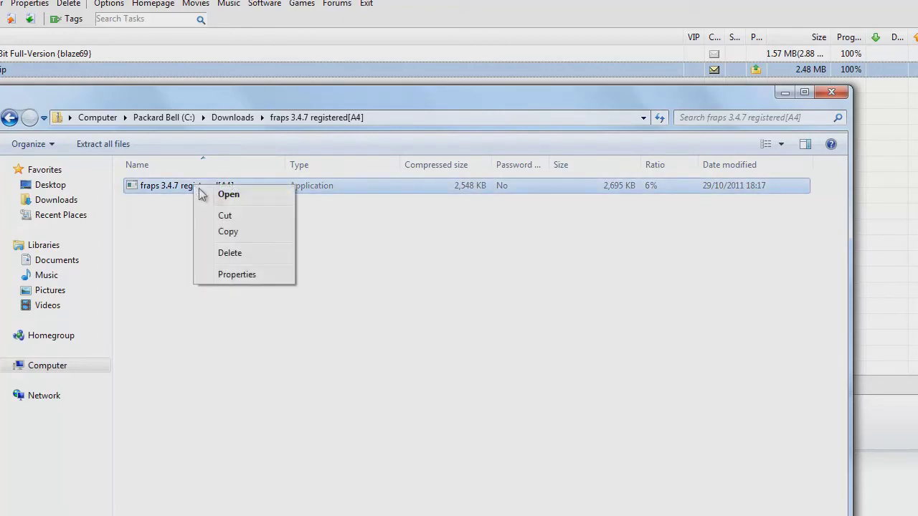
left_click(231, 198)
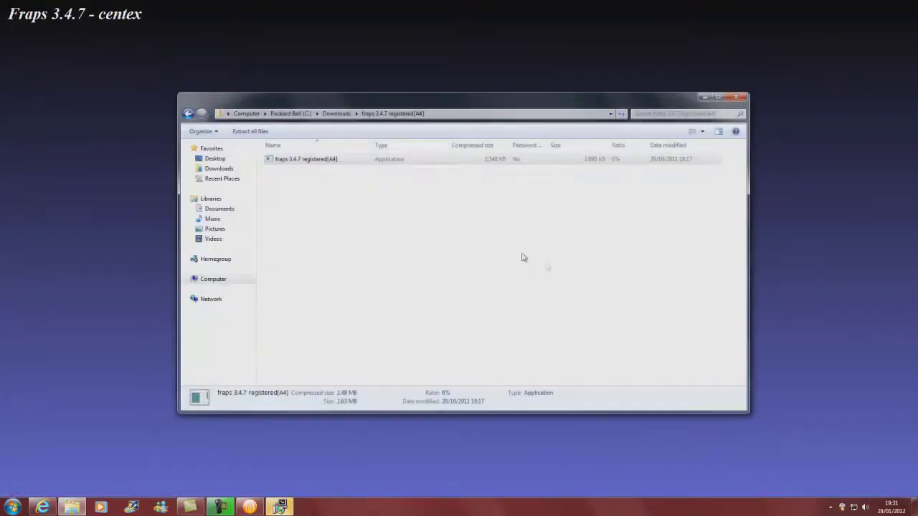
Step: Minimize the folder window, accept the Fraps license agreement and install the program in C:\Fraps\
left_click(703, 96)
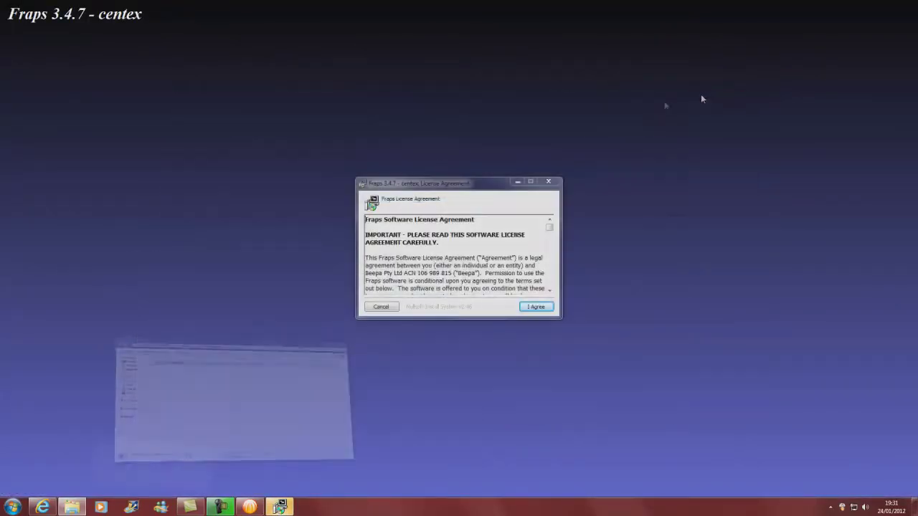
left_click(535, 307)
left_click(535, 307)
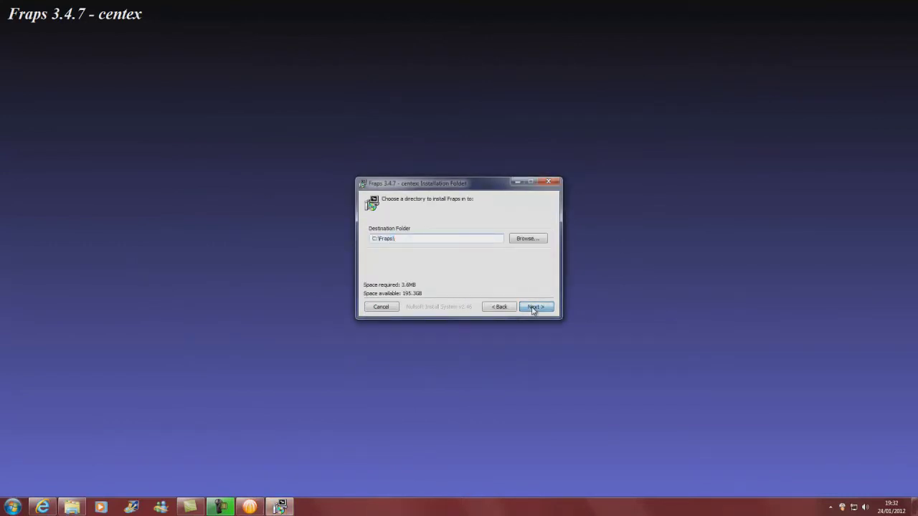
left_click(572, 348)
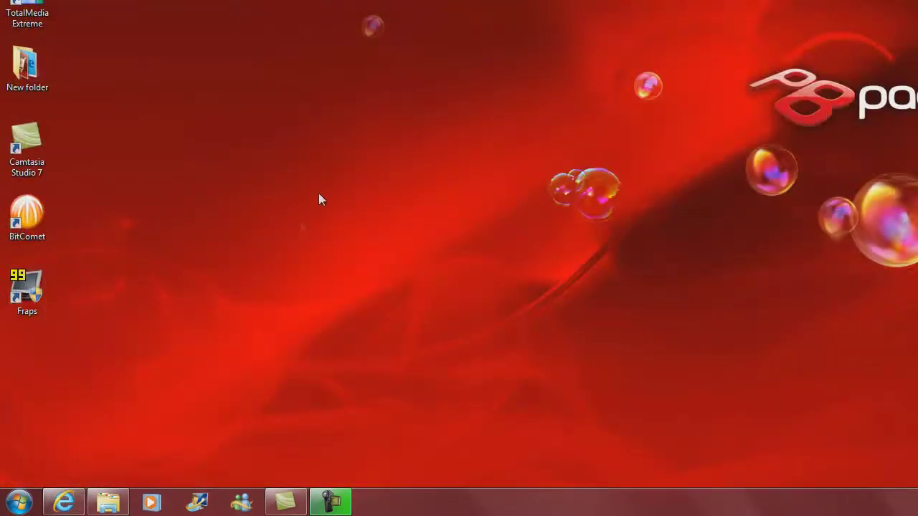
left_click(31, 295)
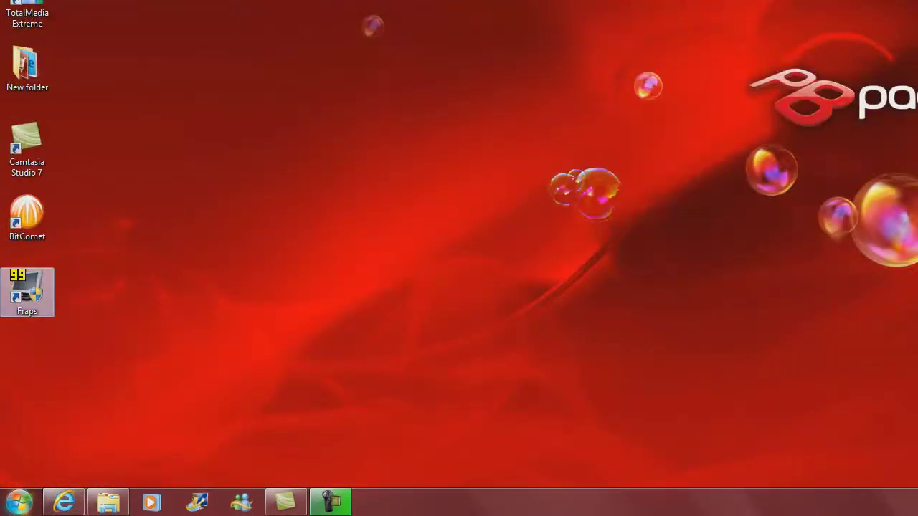
left_click(19, 502)
left_click(25, 439)
scroll(104, 381, "down", 3)
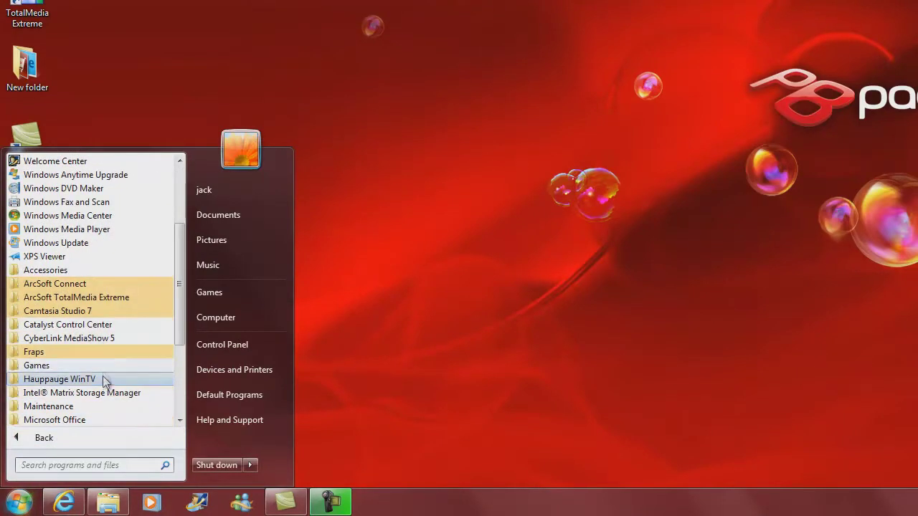
left_click(251, 29)
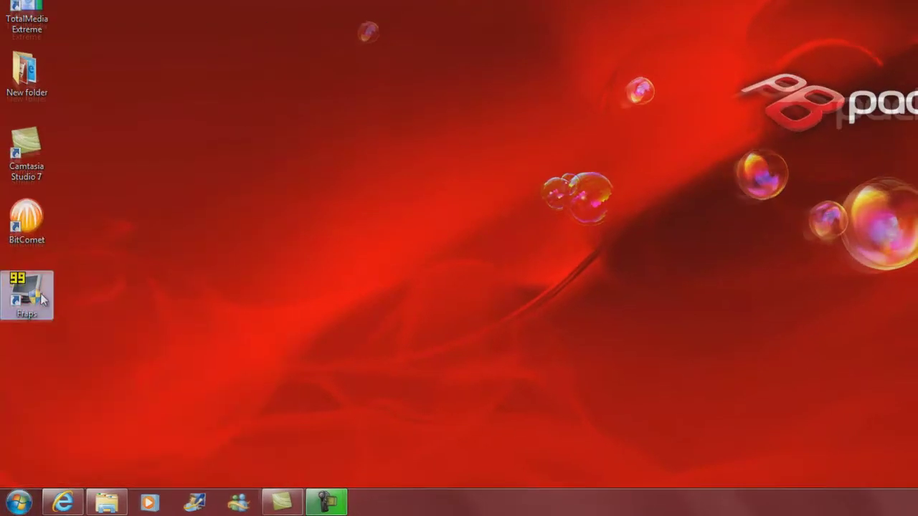
Step: Launch Fraps from the desktop, view its FPS settings, open the movie capture settings and dismiss the Windows performance notification
double_click(42, 300)
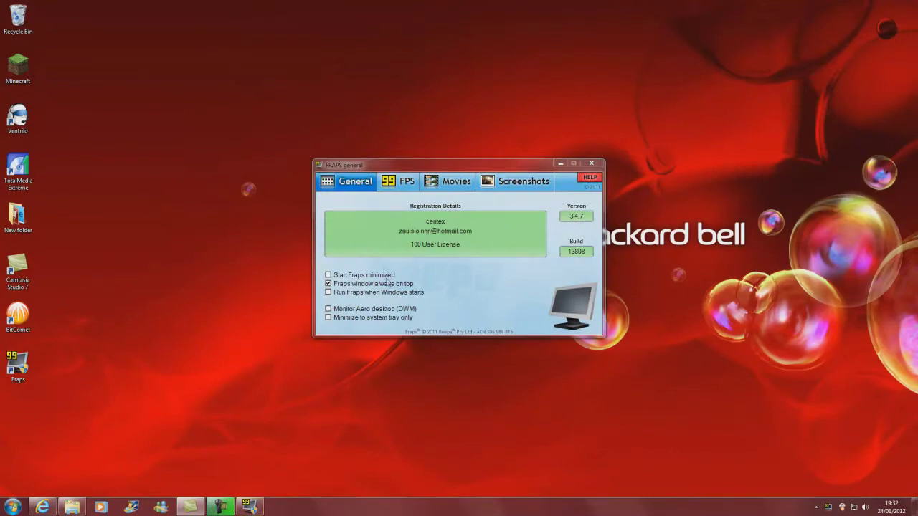
left_click(406, 183)
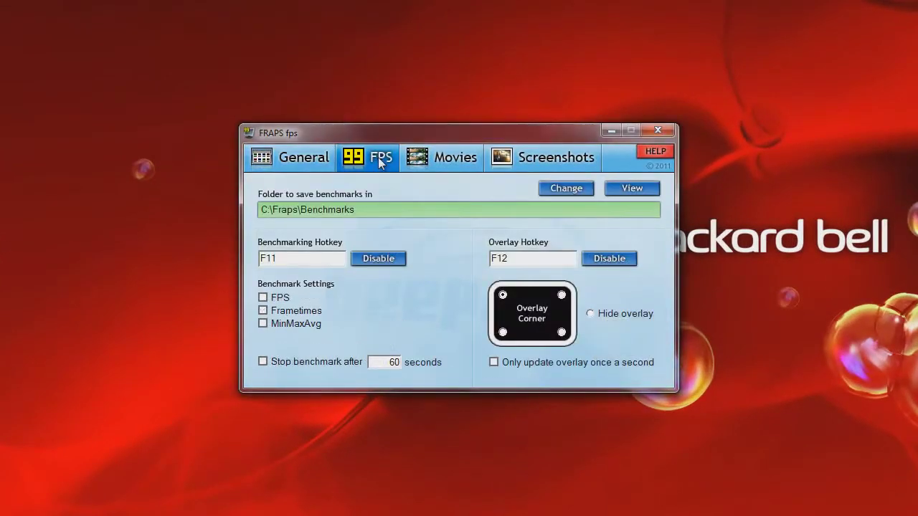
left_click(435, 155)
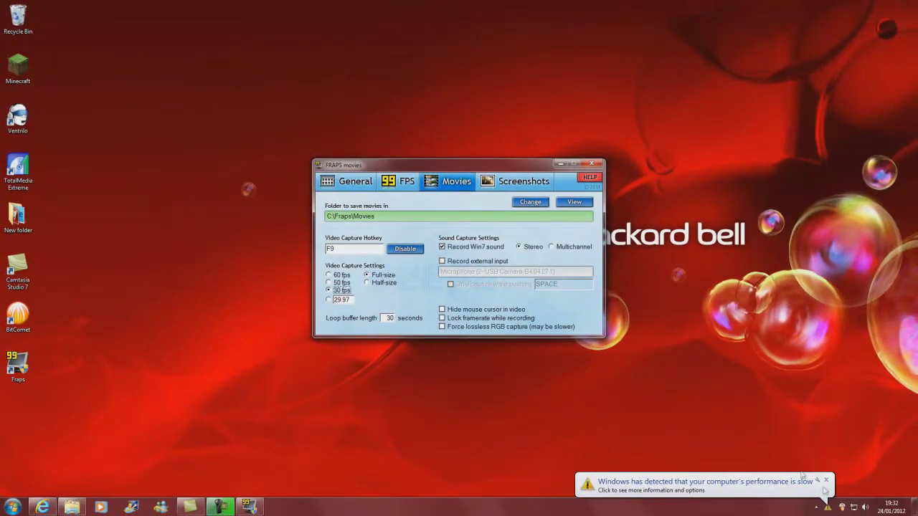
left_click(826, 481)
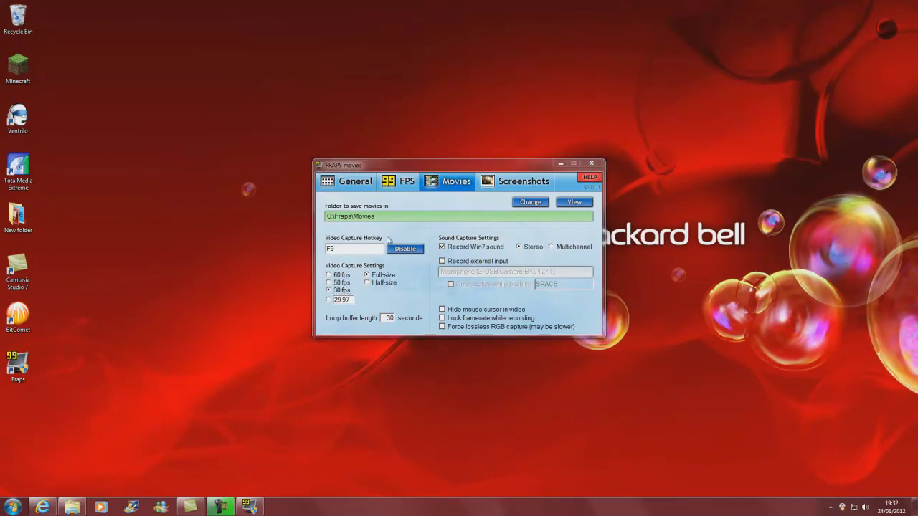
Step: Set the video capture to 60 fps and half-size, and toggle the recording of external input on and off
left_click(328, 275)
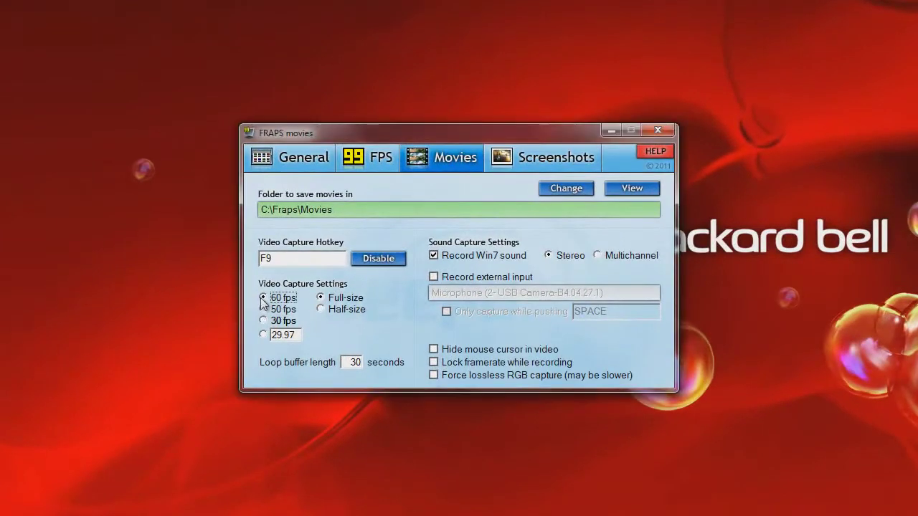
left_click(325, 309)
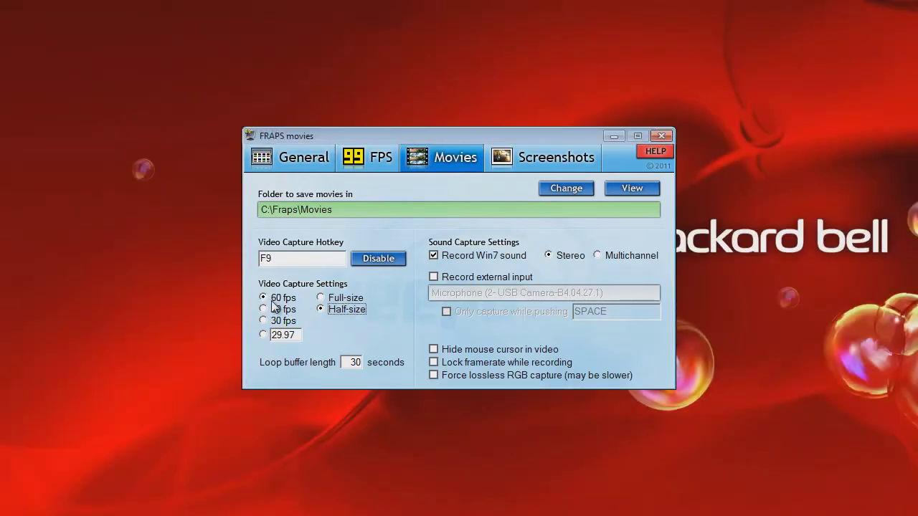
left_click(433, 276)
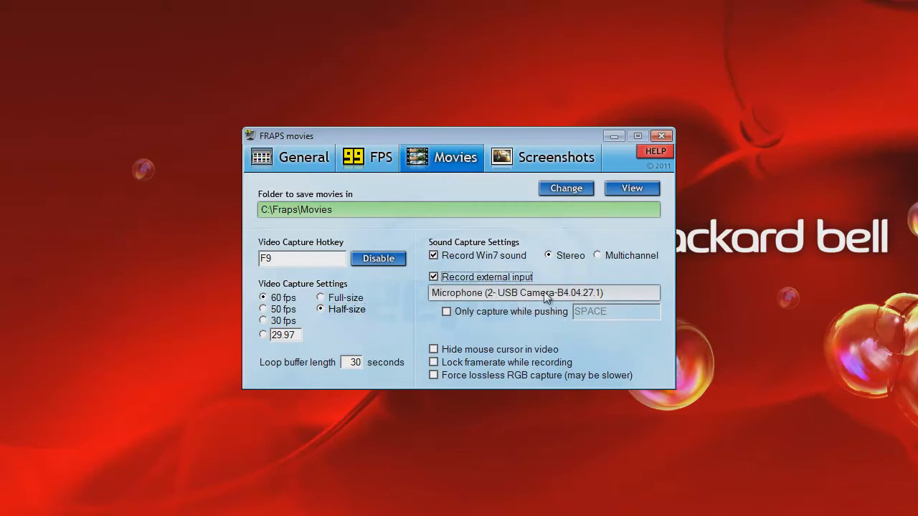
left_click(433, 277)
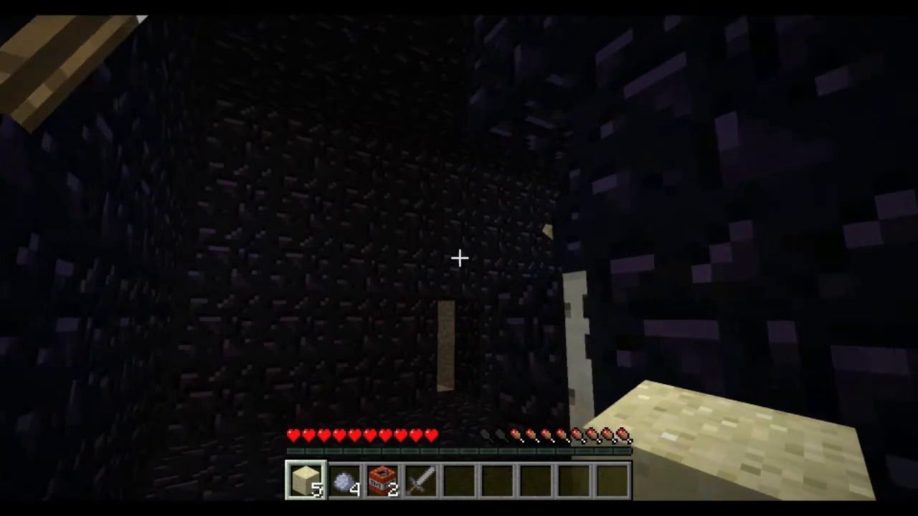
key("w")
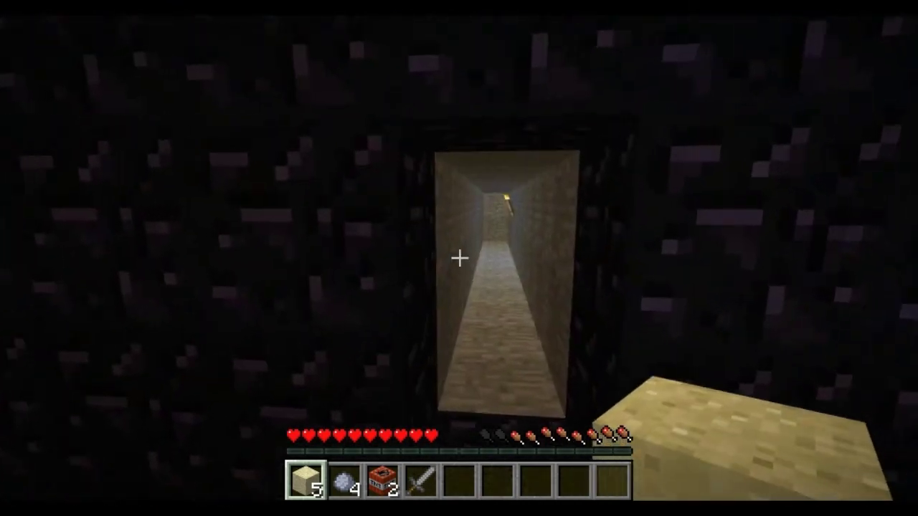
key("w")
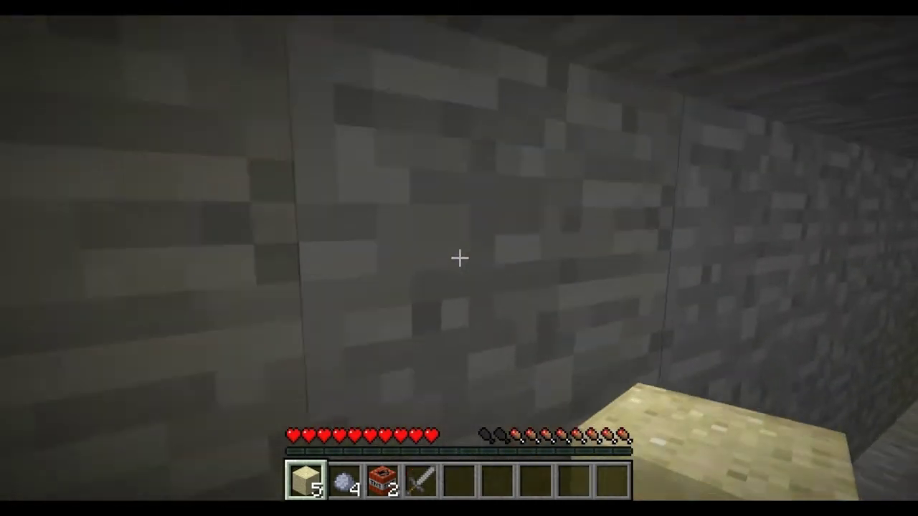
key("w")
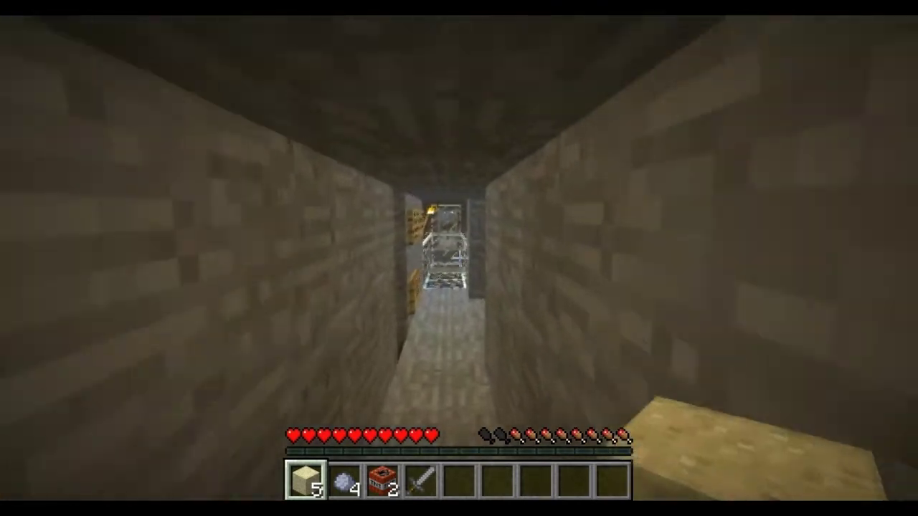
key("w")
right_click(459, 258)
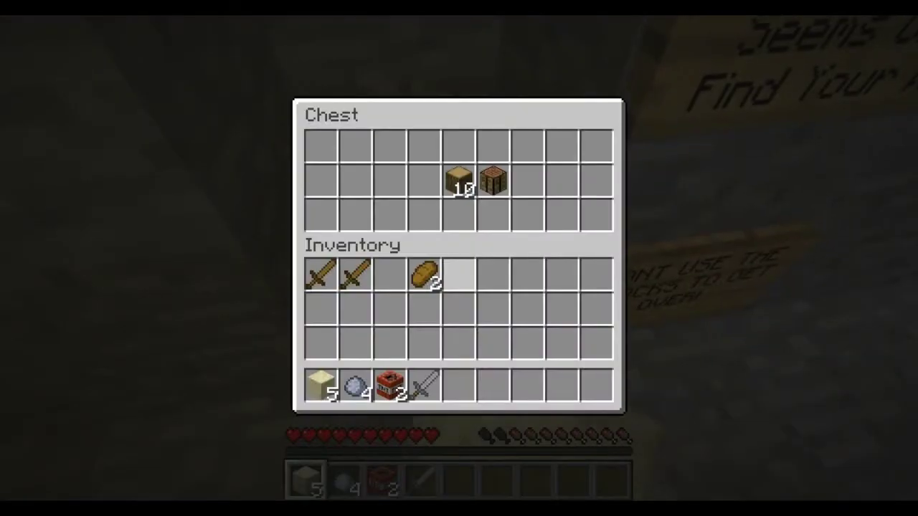
left_click(470, 183)
left_click(466, 266)
left_click(493, 180)
key("e")
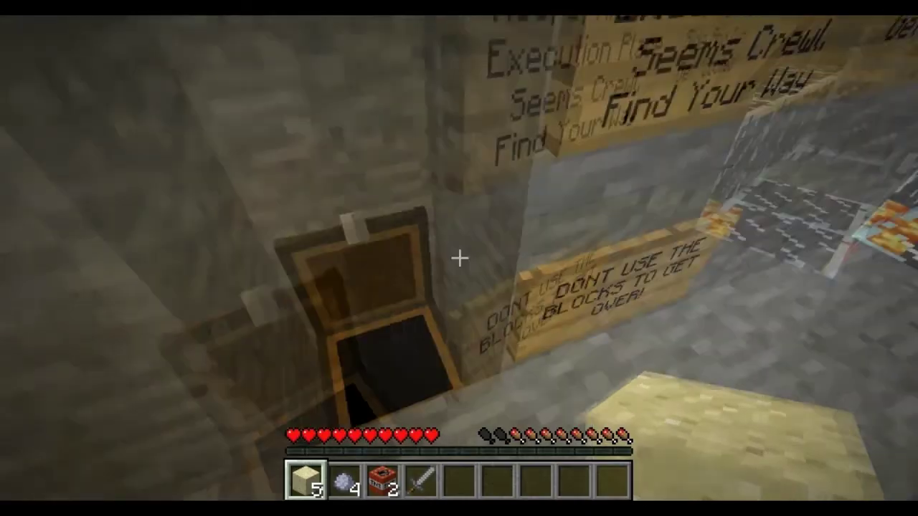
key("s")
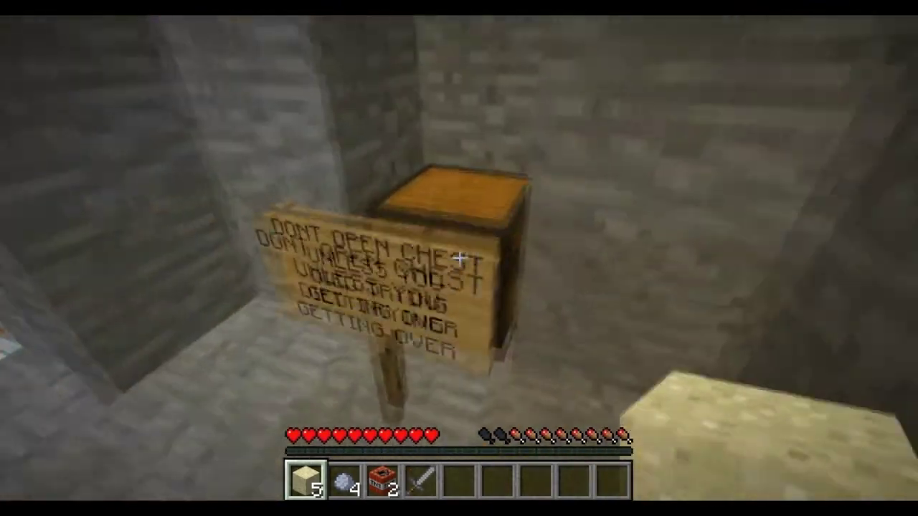
right_click(458, 258)
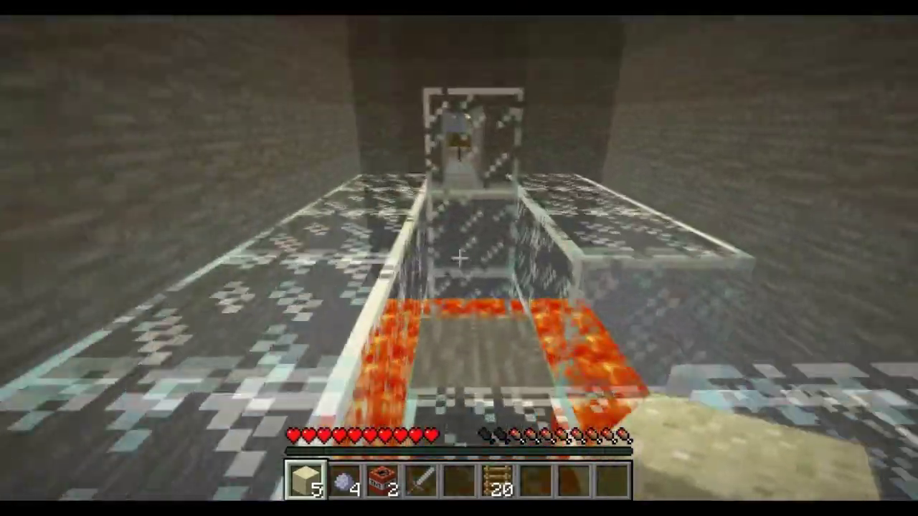
key("w")
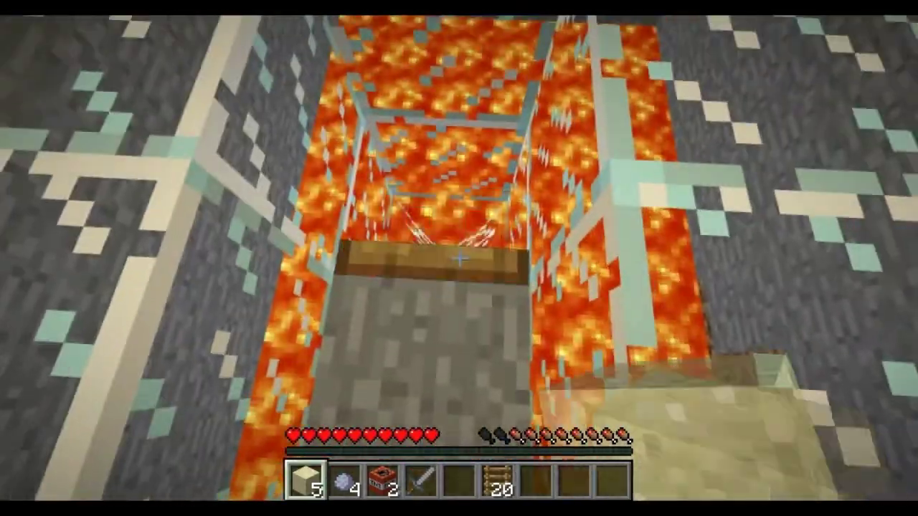